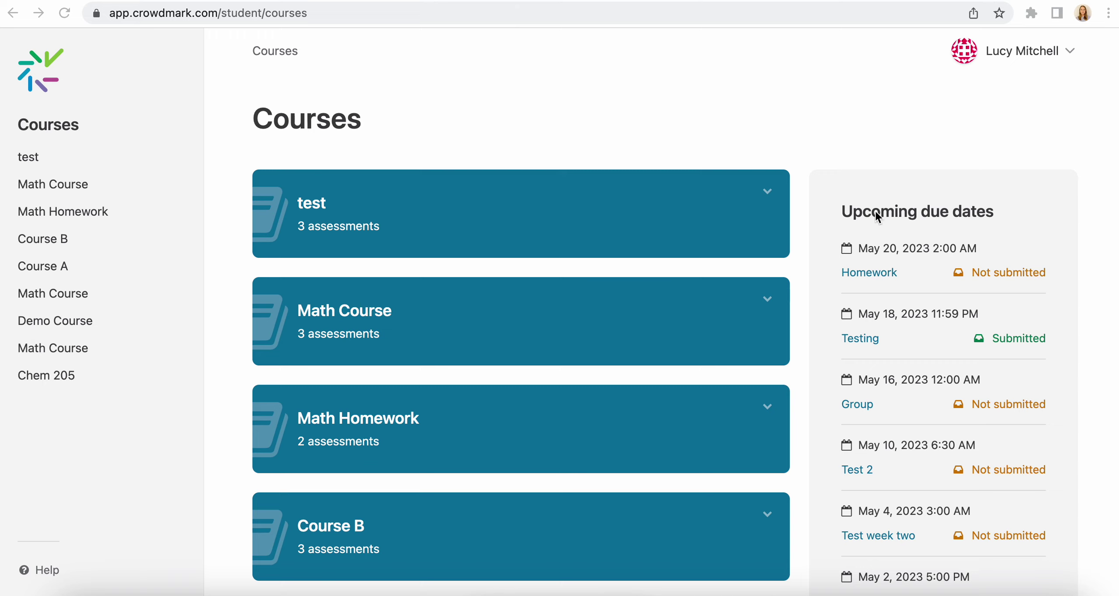
Step: Go to Course B through the Homework link under Upcoming due dates
{"action": "left_click", "coordinate": [858, 273]}
Step: Open the Homework assignment and read its 1-hour timed-assessment notice due May 20, 2023
{"action": "scroll", "coordinate": [428, 451], "scroll_direction": "down", "scroll_amount": 2}
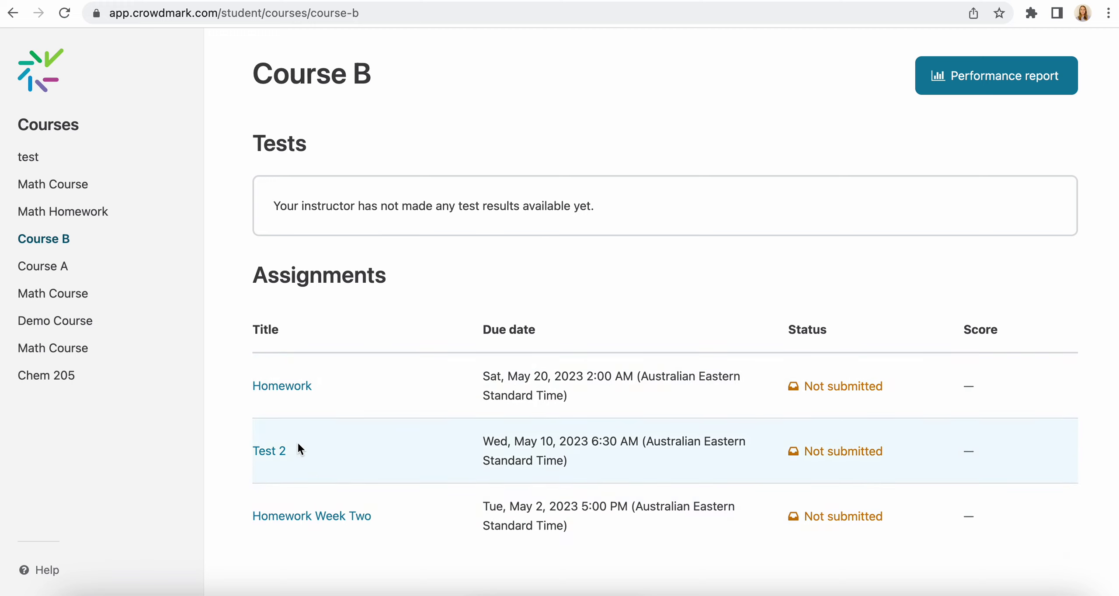
{"action": "left_click", "coordinate": [284, 388]}
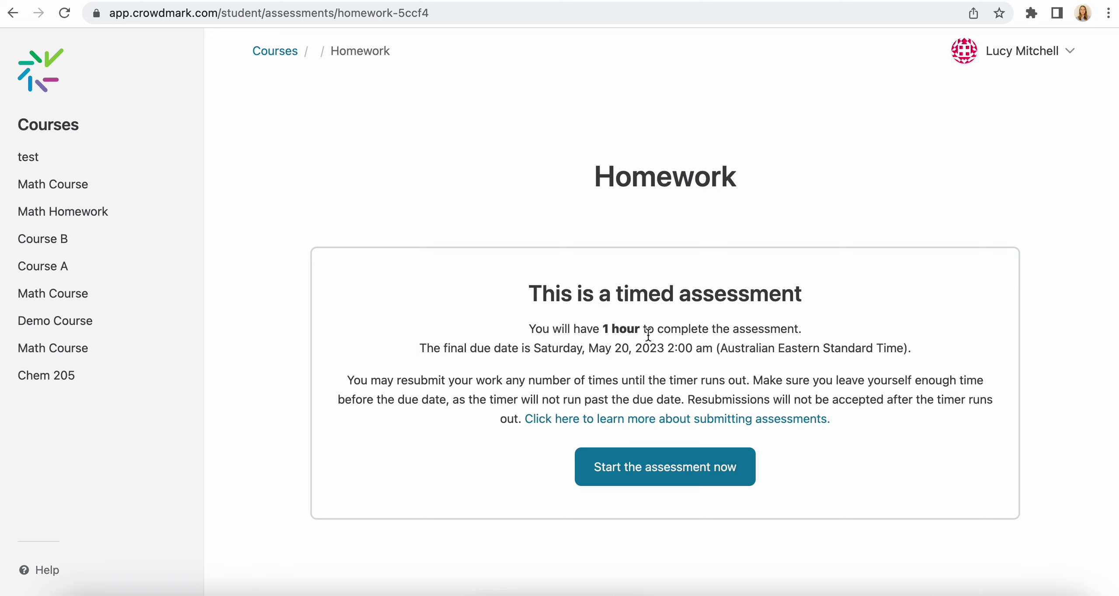
{"action": "scroll", "coordinate": [645, 343], "scroll_direction": "down", "scroll_amount": 1}
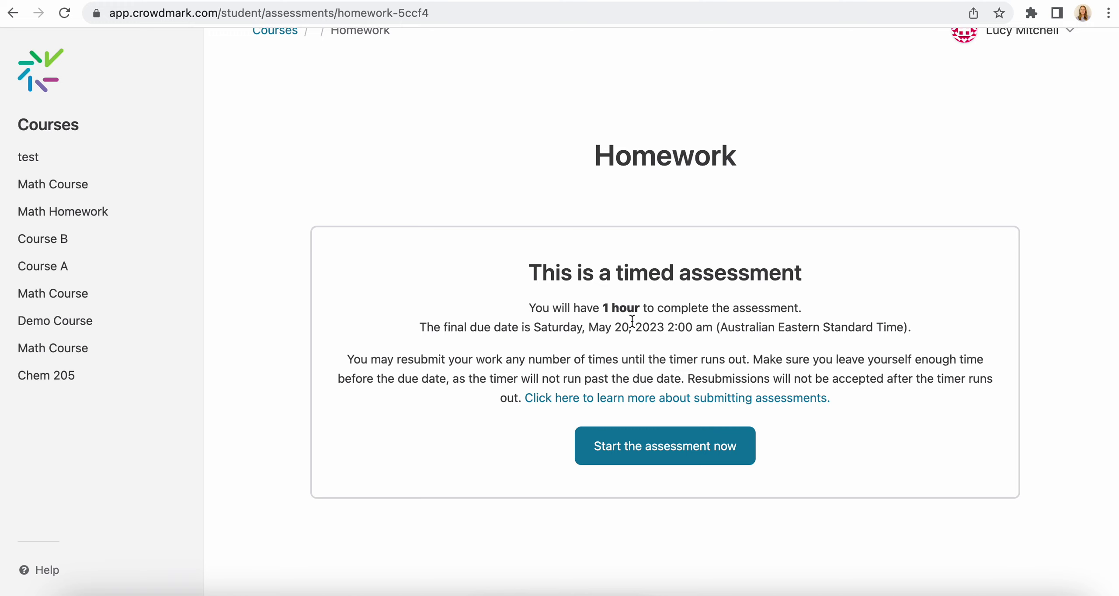
Step: Start the one-hour timed Homework, hide and reshow the timer, and reach Q1's upload area
{"action": "left_click", "coordinate": [627, 449]}
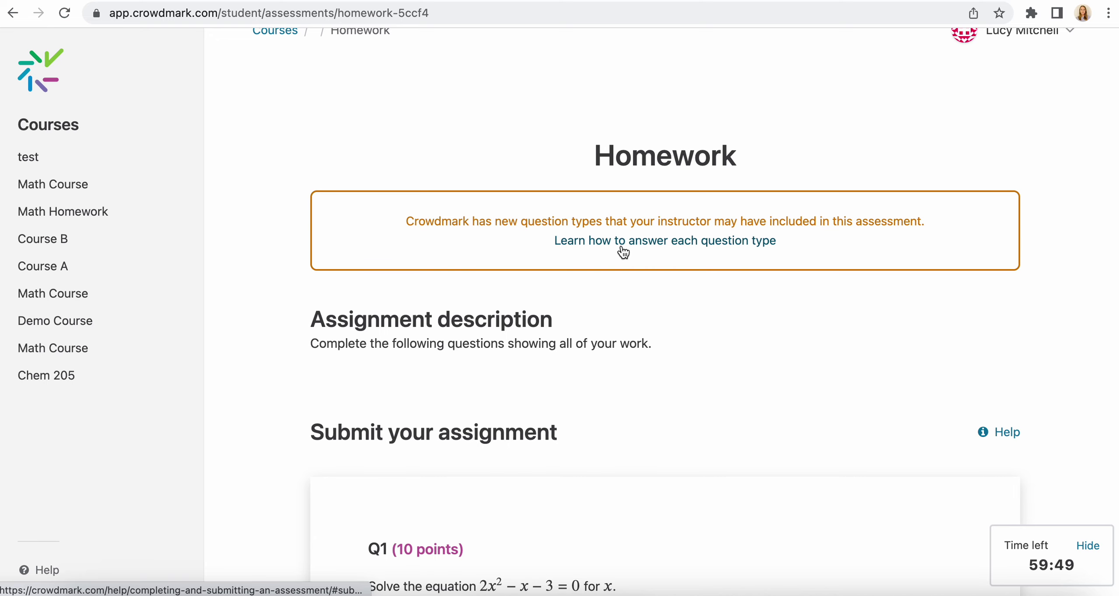
{"action": "scroll", "coordinate": [685, 338], "scroll_direction": "down", "scroll_amount": 1}
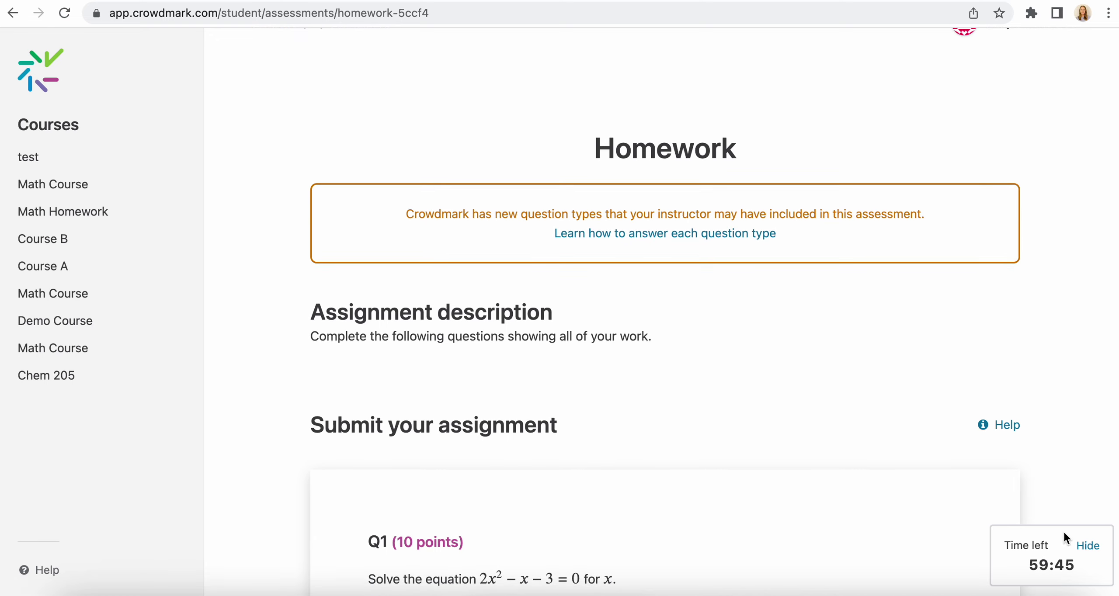
{"action": "left_click", "coordinate": [1095, 545]}
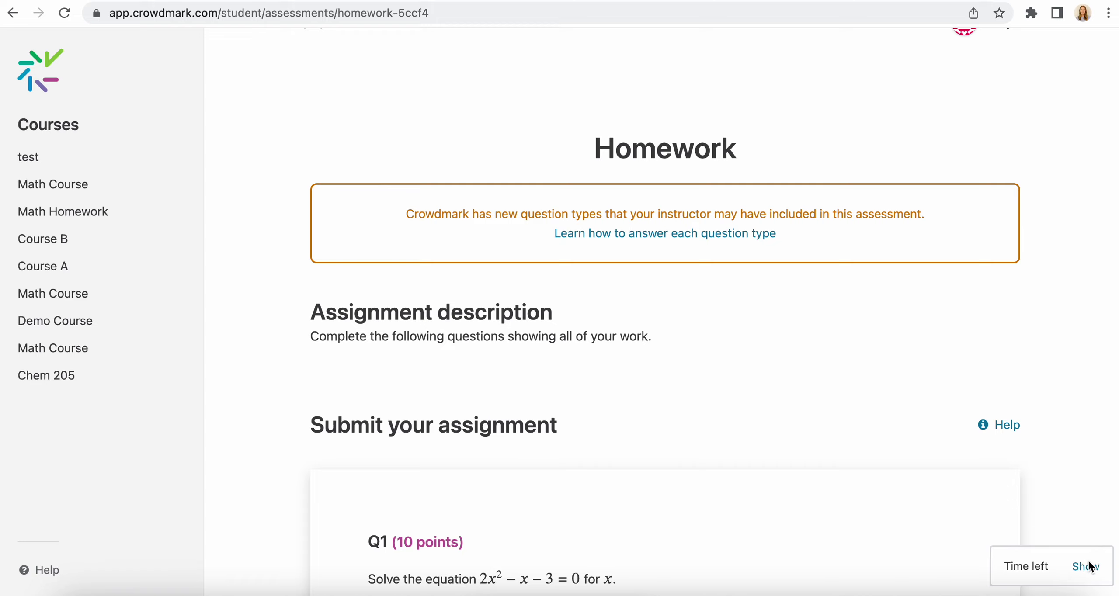
{"action": "left_click", "coordinate": [1087, 568]}
{"action": "scroll", "coordinate": [821, 416], "scroll_direction": "down", "scroll_amount": 5}
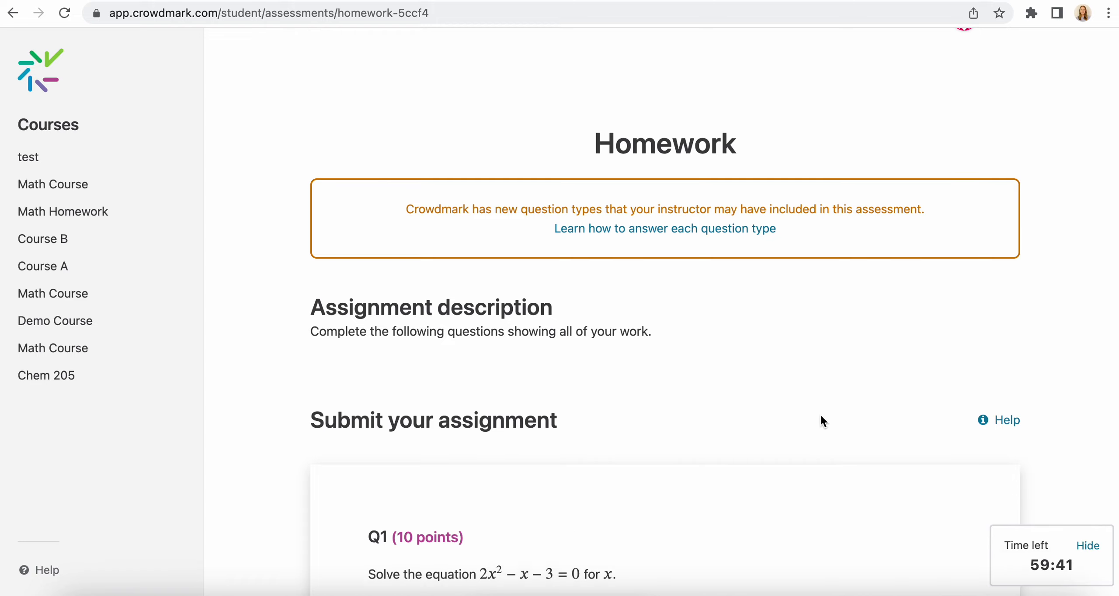
{"action": "scroll", "coordinate": [820, 414], "scroll_direction": "down", "scroll_amount": 3}
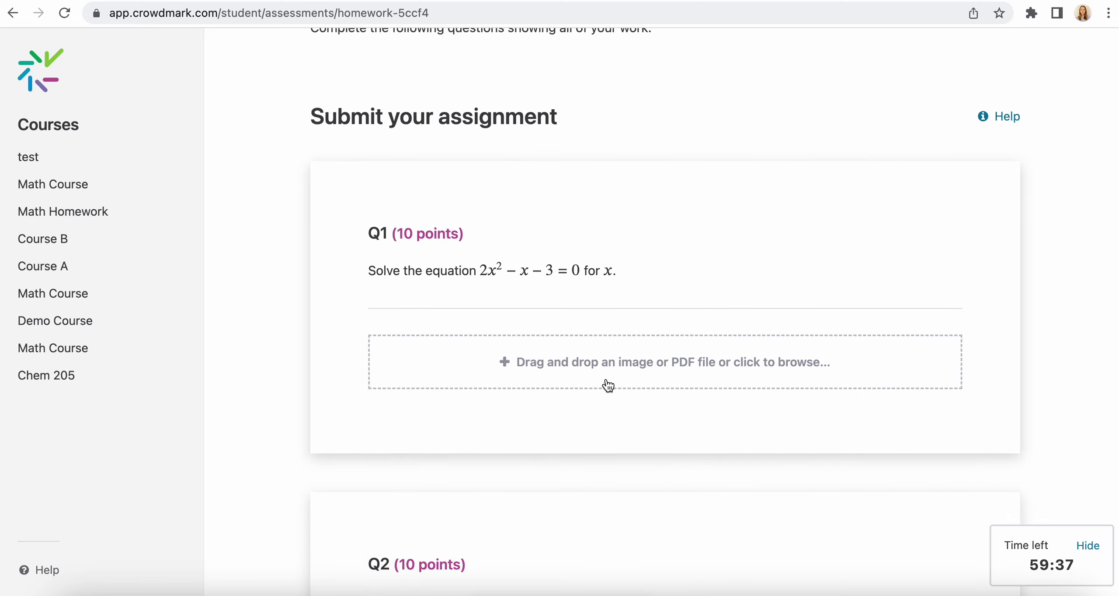
Step: Upload the photo 1 Math Homework.jpg as the Q1 answer
{"action": "scroll", "coordinate": [607, 384], "scroll_direction": "down", "scroll_amount": 1}
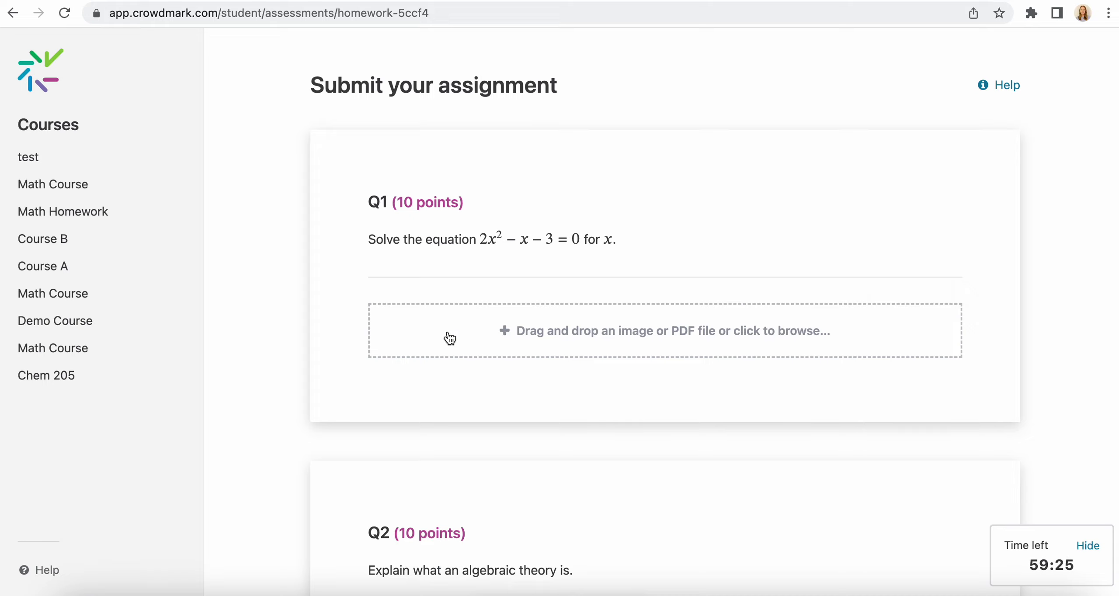
{"action": "left_click", "coordinate": [507, 335]}
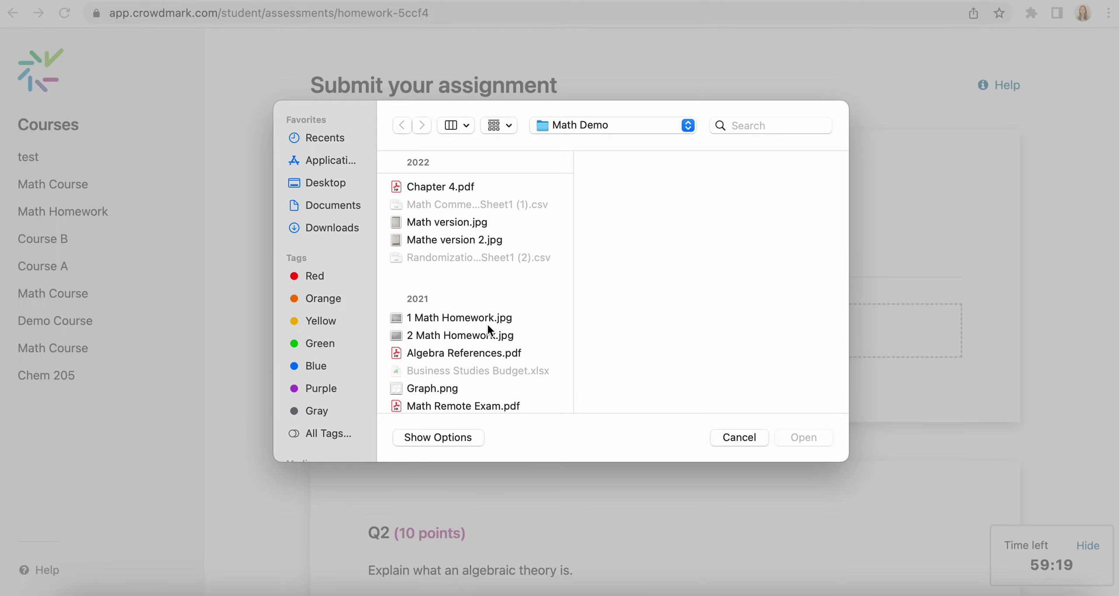
{"action": "left_click", "coordinate": [487, 322]}
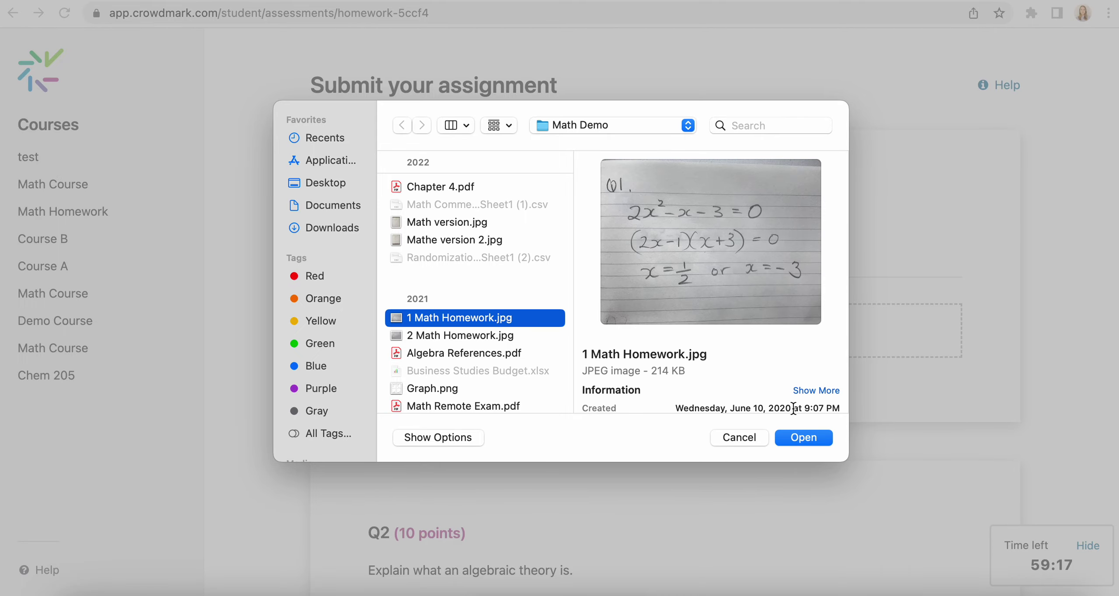
{"action": "left_click", "coordinate": [802, 437]}
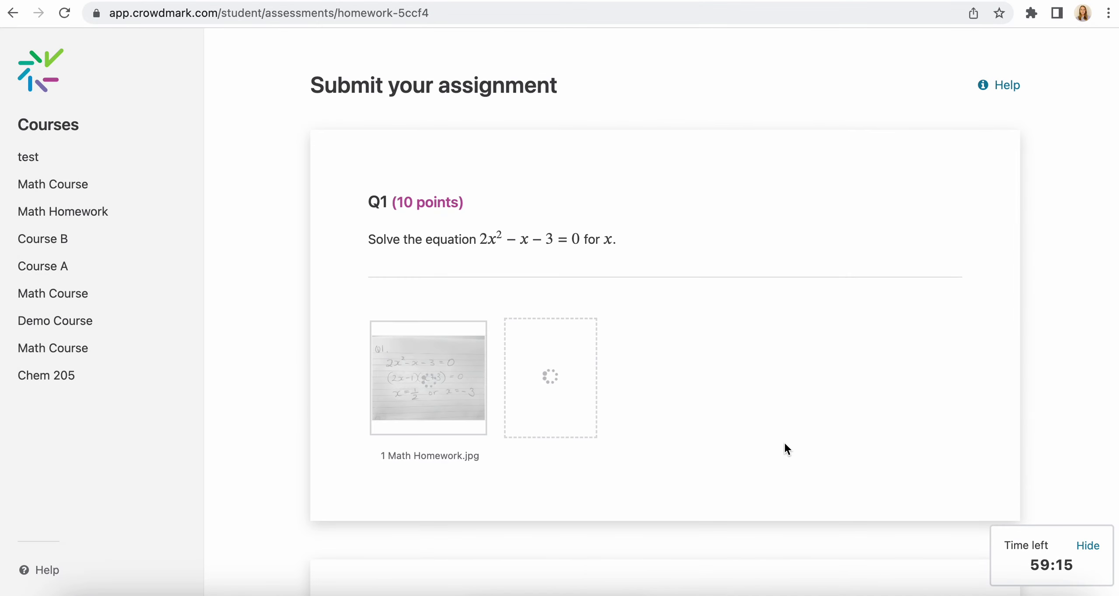
Step: View the uploaded Q1 photo full-size, then close the viewer
{"action": "scroll", "coordinate": [783, 442], "scroll_direction": "down", "scroll_amount": 1}
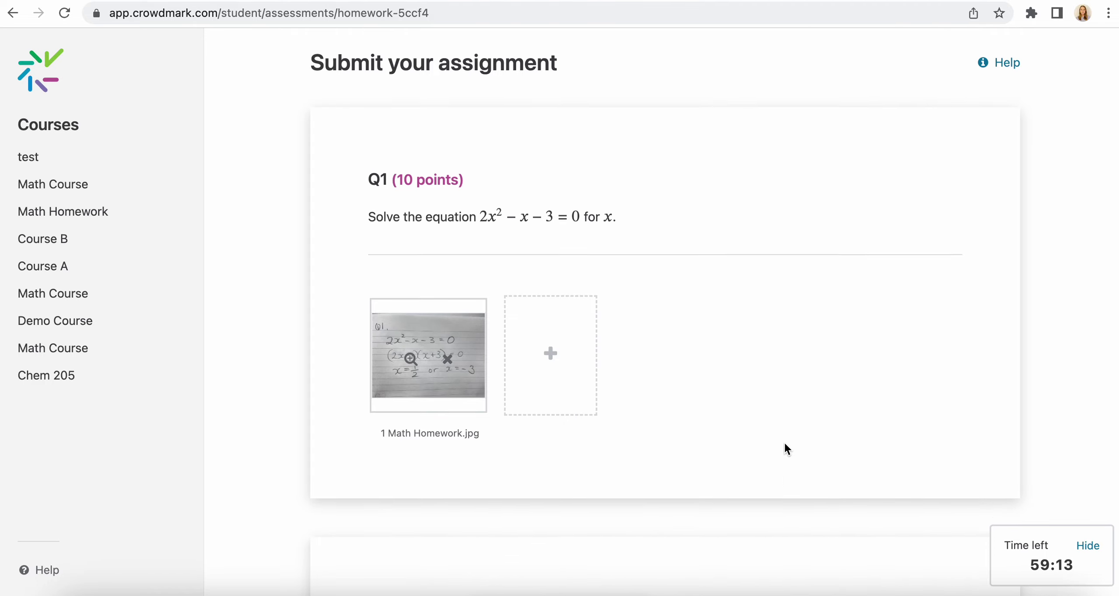
{"action": "scroll", "coordinate": [783, 441], "scroll_direction": "down", "scroll_amount": 2}
{"action": "left_click", "coordinate": [410, 322]}
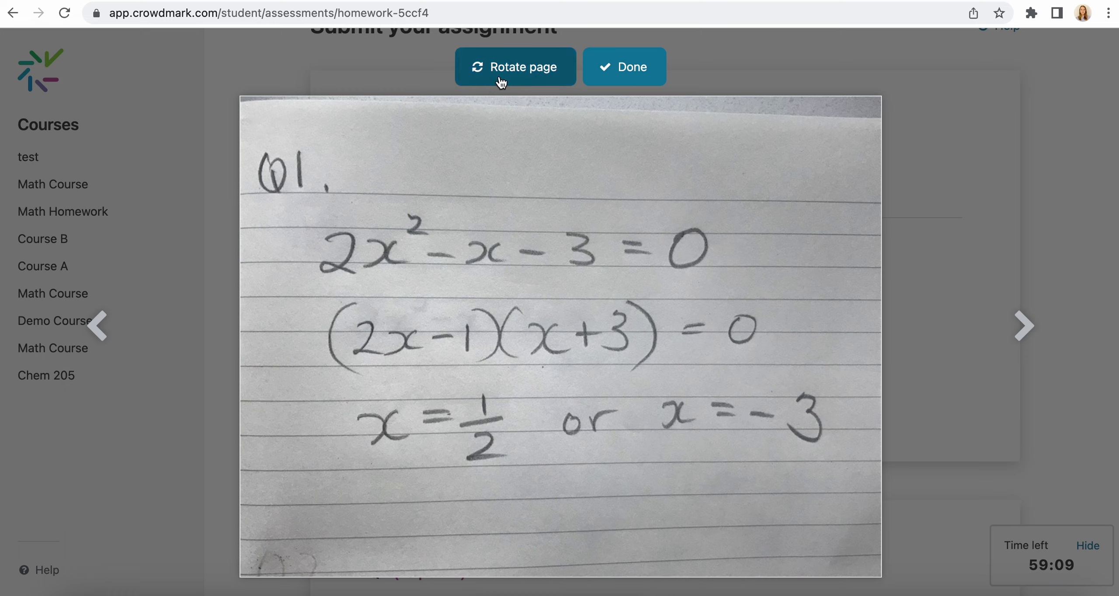
{"action": "left_click", "coordinate": [616, 77]}
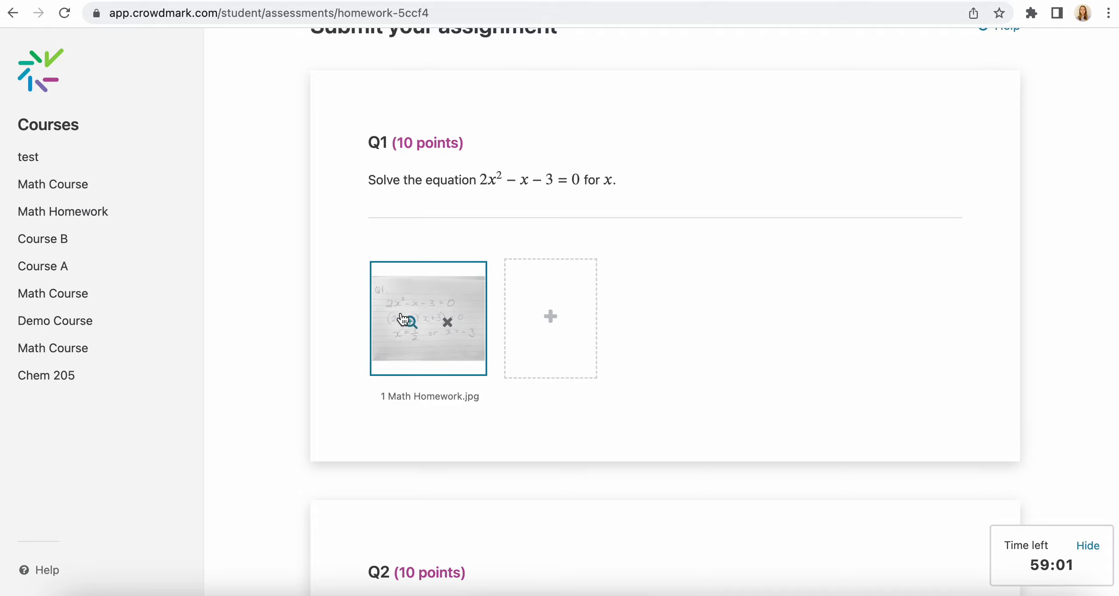
Step: Paste the prepared paragraph on algebraic theories as Q2's answer and review the formatting tips
{"action": "scroll", "coordinate": [508, 369], "scroll_direction": "down", "scroll_amount": 6}
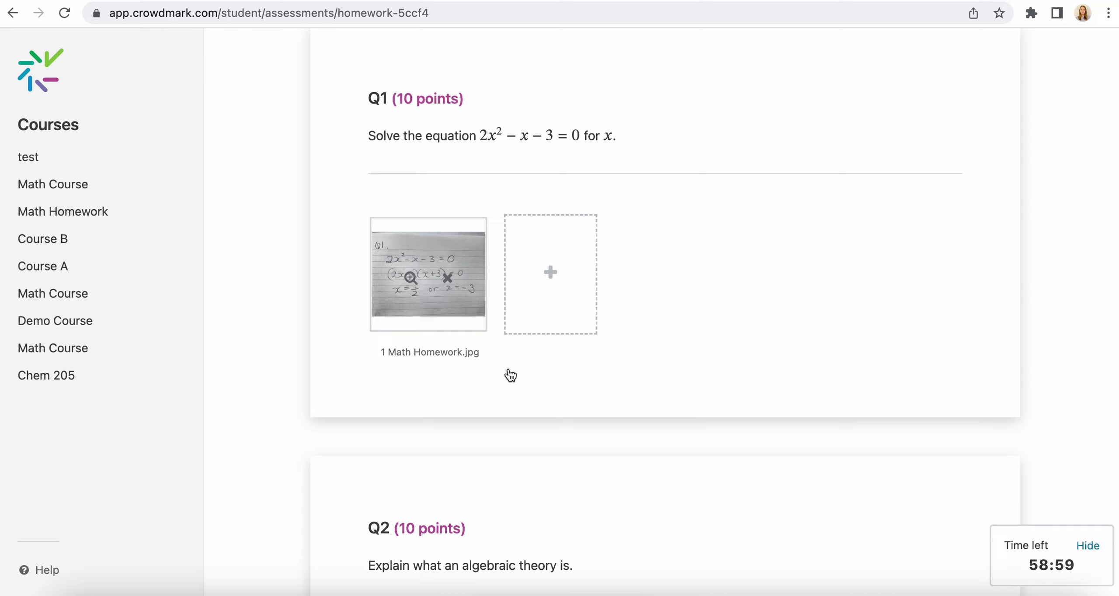
{"action": "scroll", "coordinate": [509, 371], "scroll_direction": "down", "scroll_amount": 1}
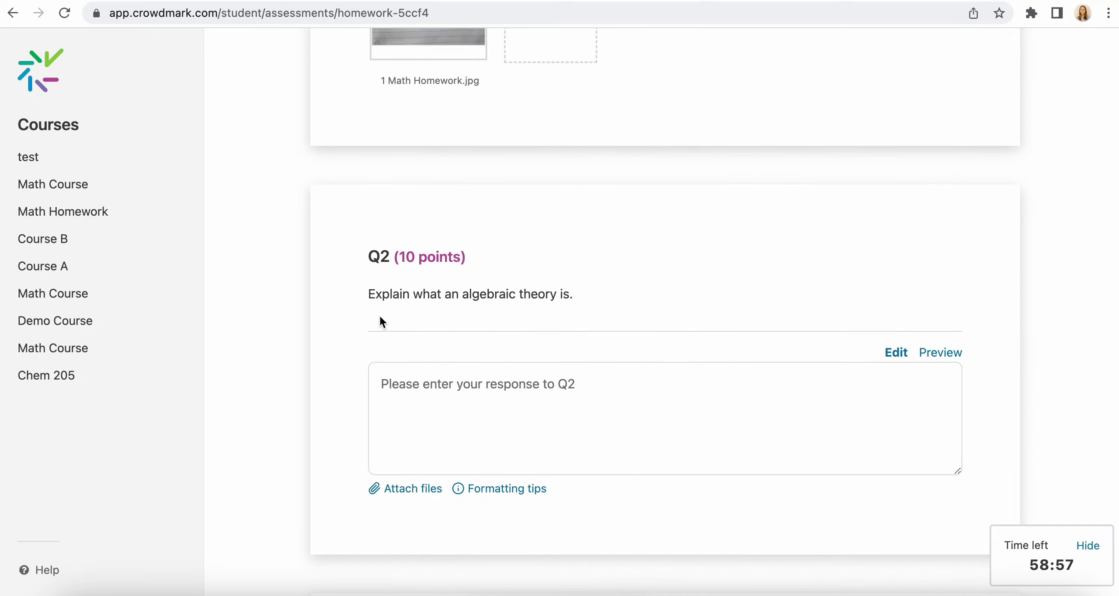
{"action": "left_click", "coordinate": [388, 394]}
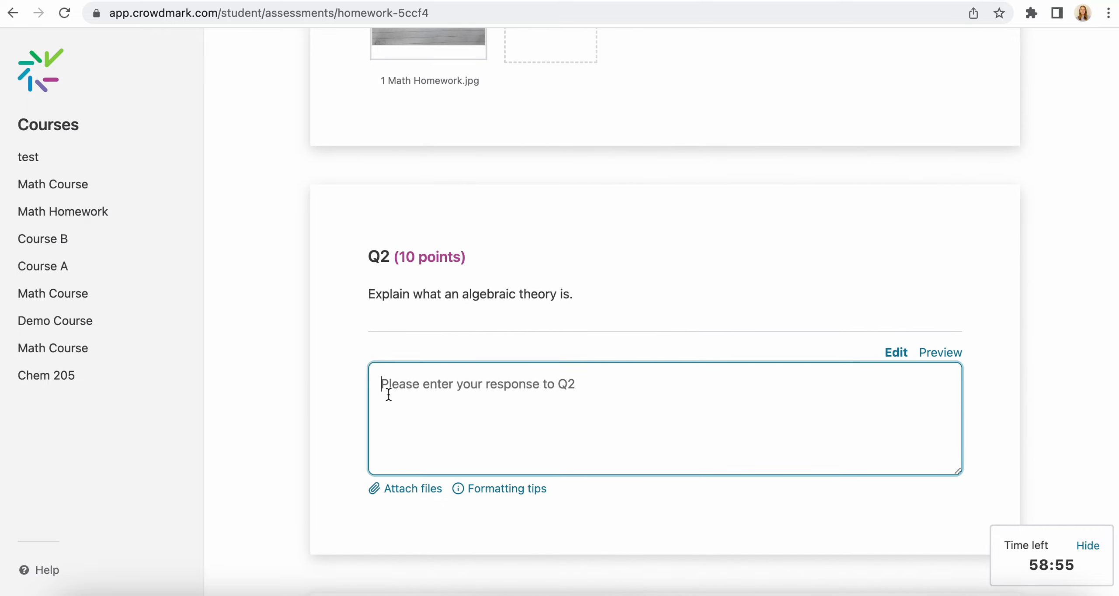
{"action": "type", "text": "A mathematical structure is essentially algebraic if its definition involves partially defined operations satisfying equational laws. Informally in mathematical logic, an algebraic theory is a theory that uses axioms stated entirely in terms of equations between terms with free variables. Inequalities and quantifiers are specifically disallowed. Sentential logic is the subset of first-order logic involving only algebraic sentences.The notion is very close to the notion of algebraic structure, which, arguably, may be just a synonym. Saying that a theory is algebraic is a stronger condition than saying it is elementary."}
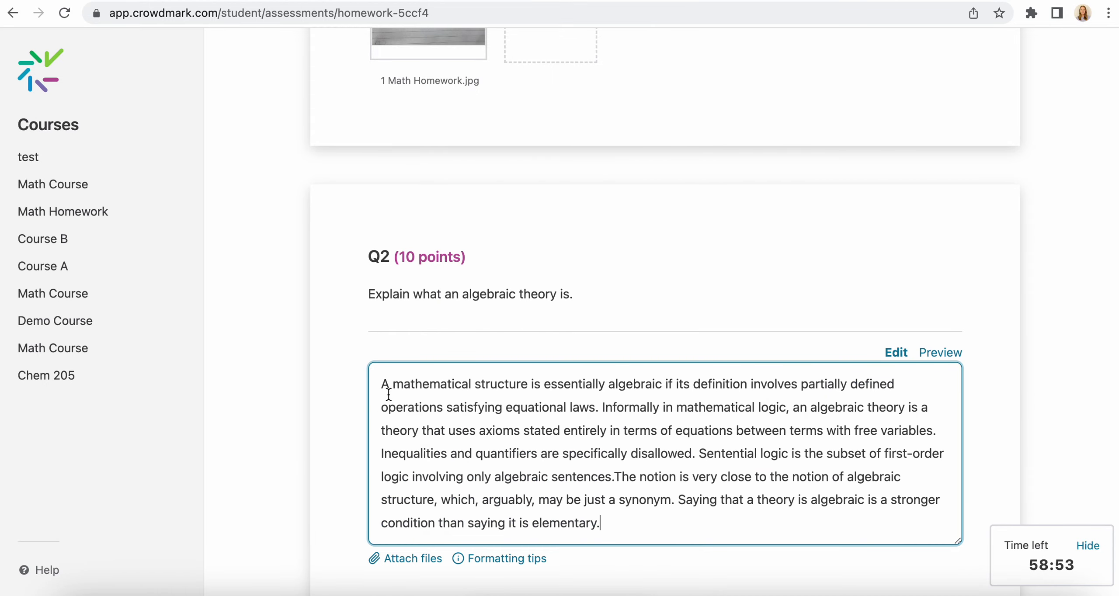
{"action": "scroll", "coordinate": [515, 408], "scroll_direction": "down", "scroll_amount": 2}
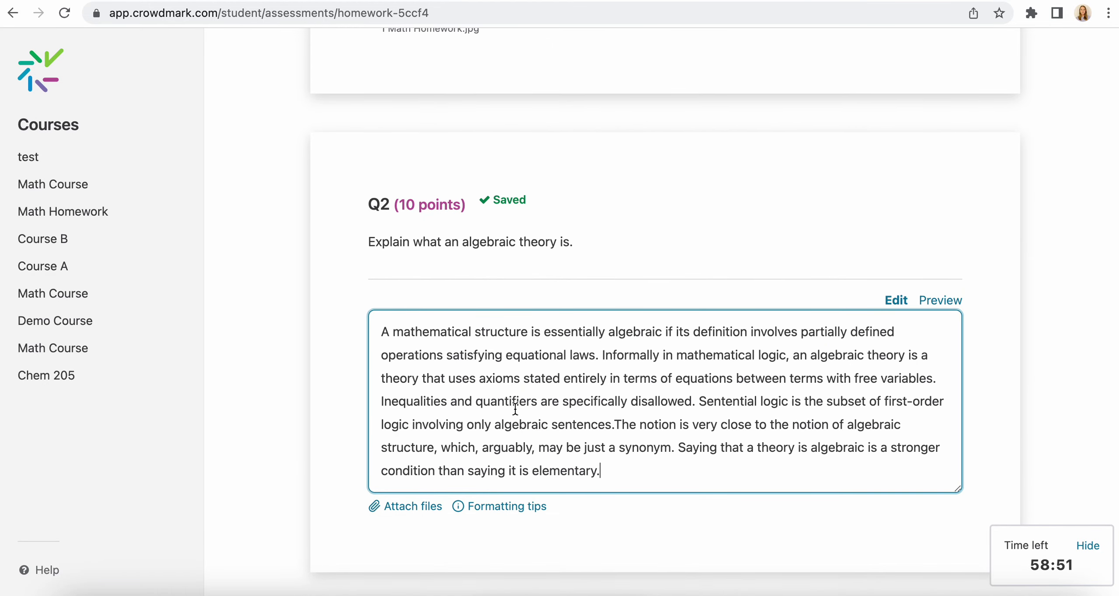
{"action": "left_click", "coordinate": [495, 509]}
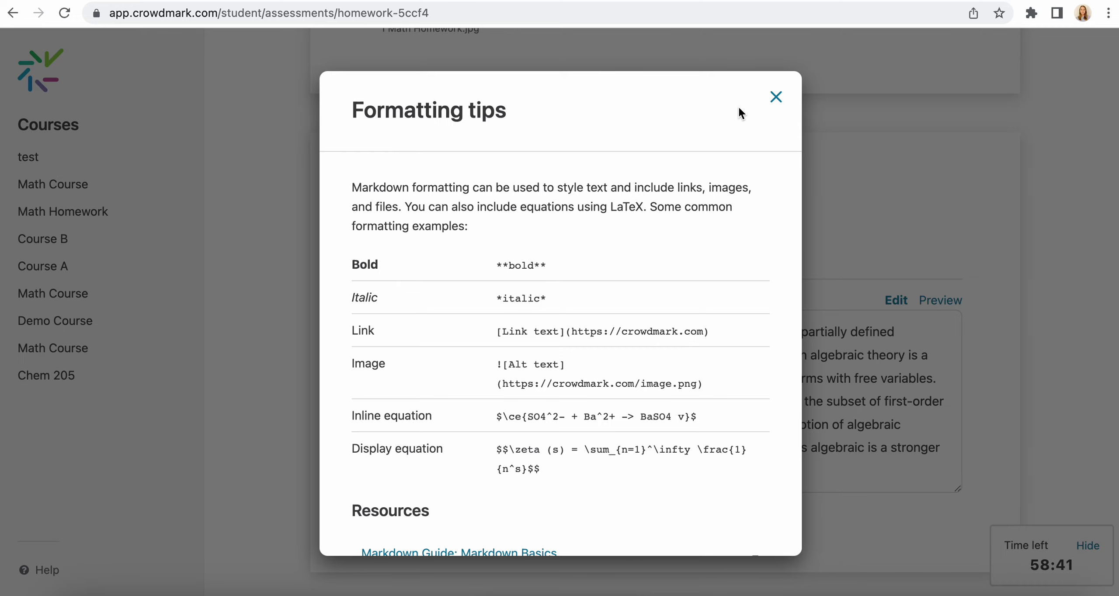
{"action": "left_click", "coordinate": [775, 97]}
Step: Wrap "A mathematical structure" in ** markers and confirm the bold in Preview
{"action": "left_click", "coordinate": [385, 330]}
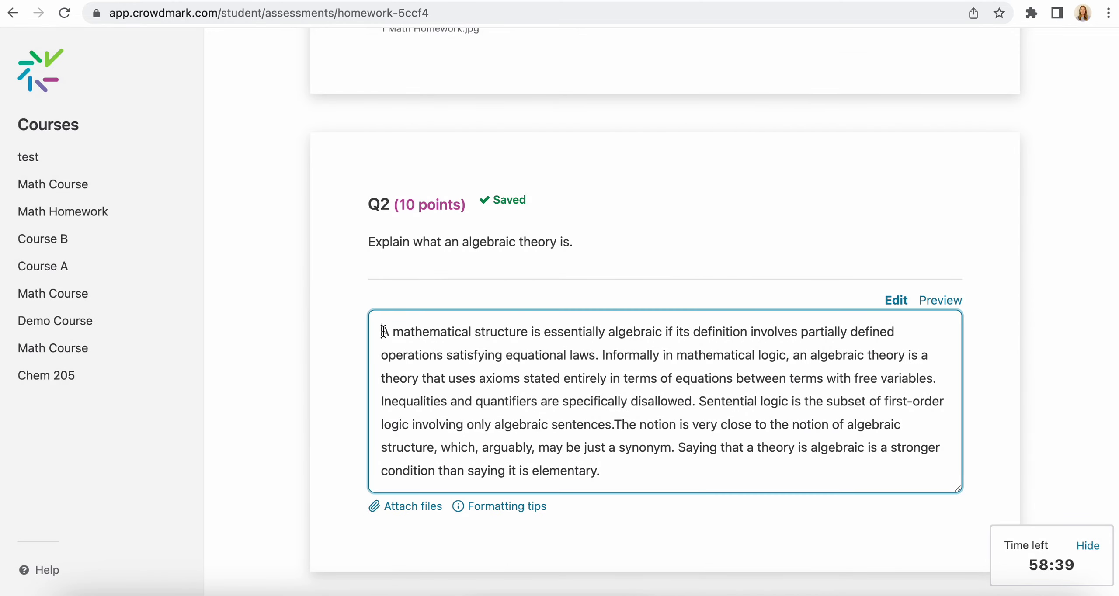
{"action": "type", "text": "**"}
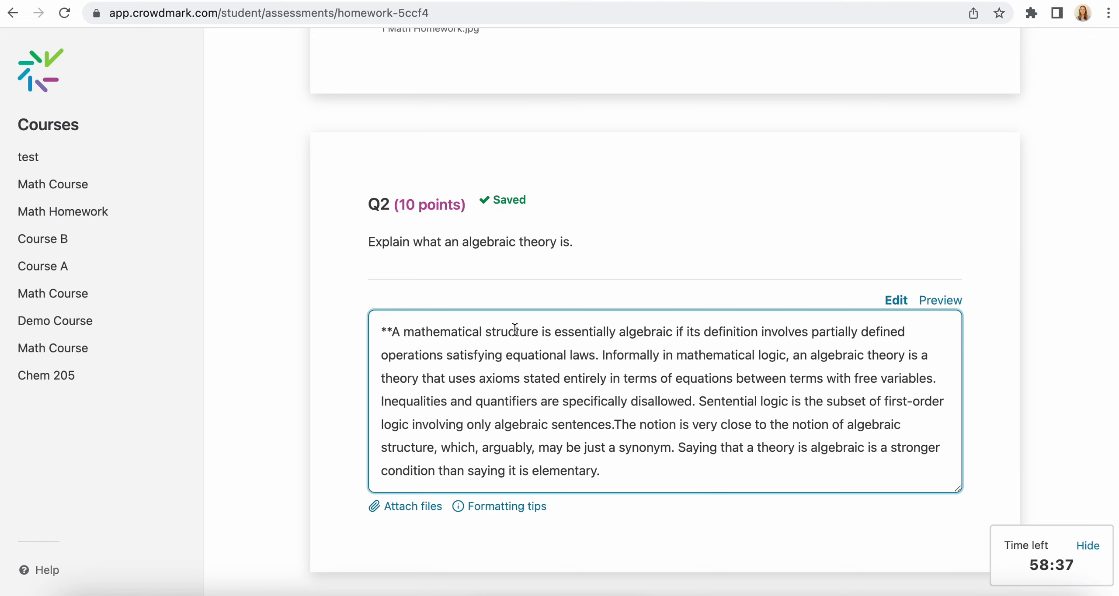
{"action": "left_click", "coordinate": [538, 332]}
{"action": "type", "text": "**"}
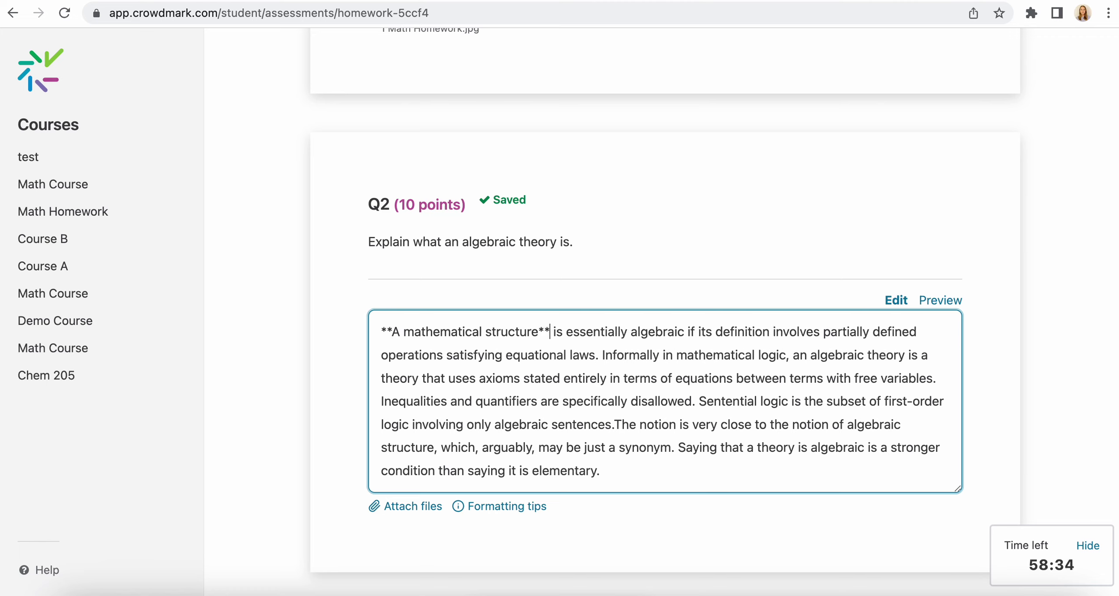
{"action": "left_click", "coordinate": [939, 302]}
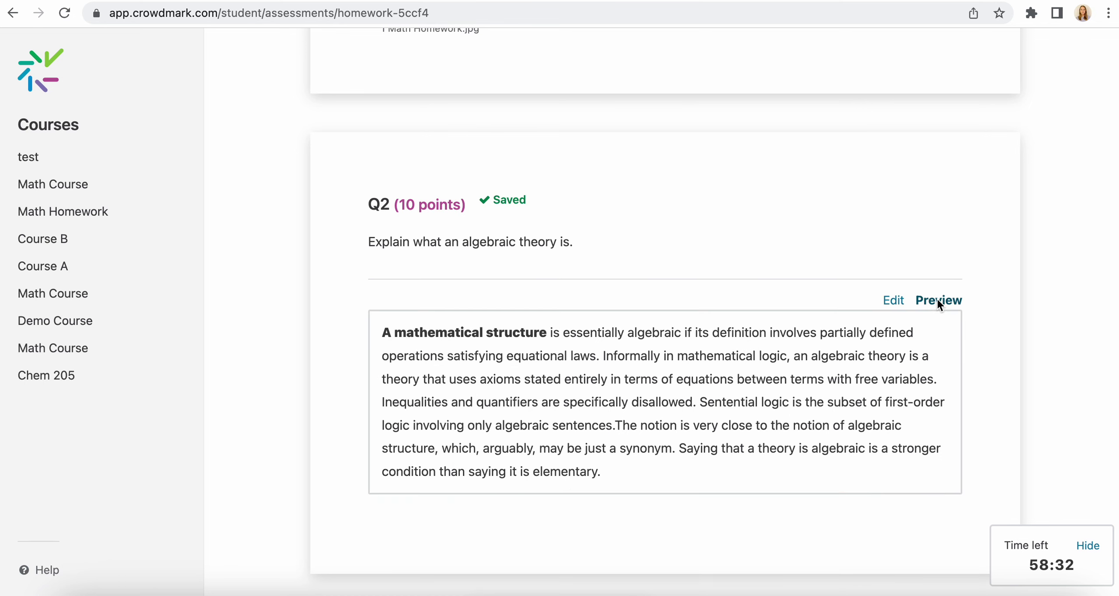
{"action": "left_click", "coordinate": [892, 301]}
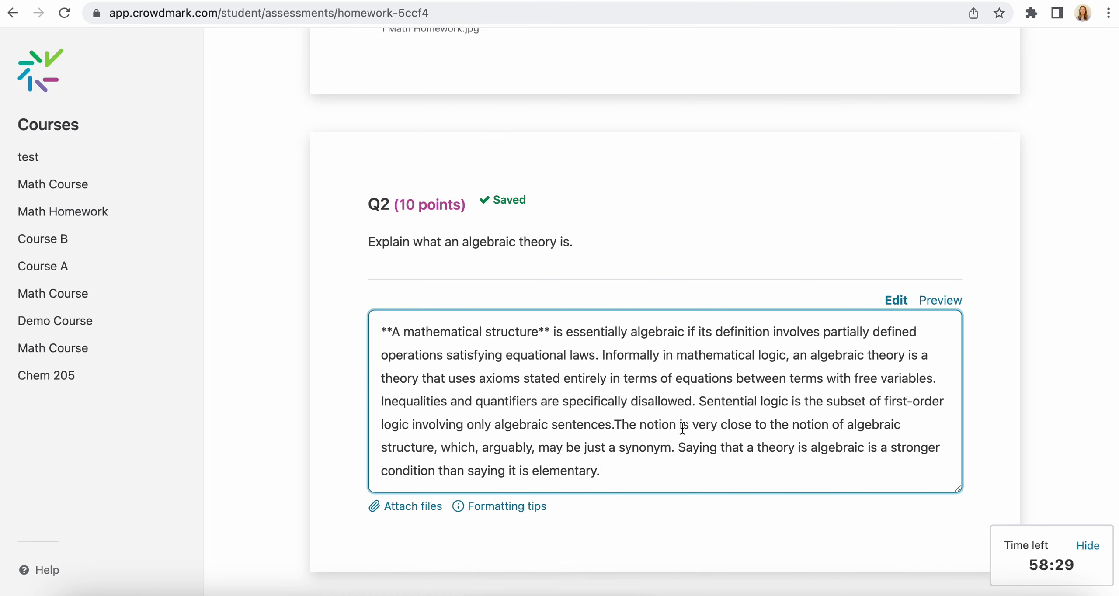
{"action": "scroll", "coordinate": [682, 428], "scroll_direction": "down", "scroll_amount": 2}
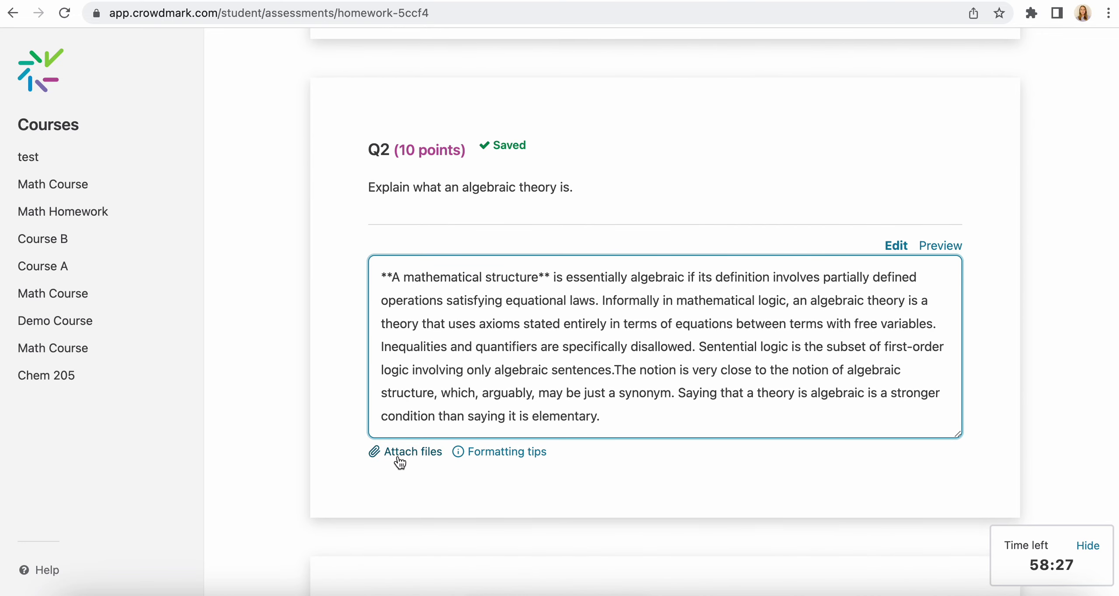
Step: Attach Algebra References.pdf to the Q2 answer
{"action": "left_click", "coordinate": [399, 457]}
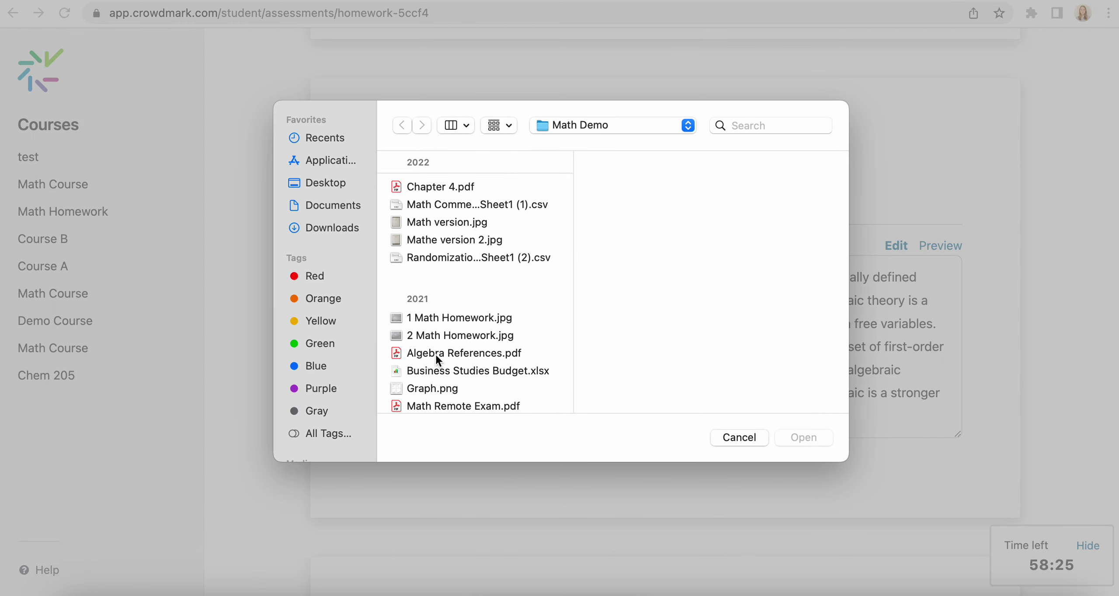
{"action": "left_click", "coordinate": [435, 355]}
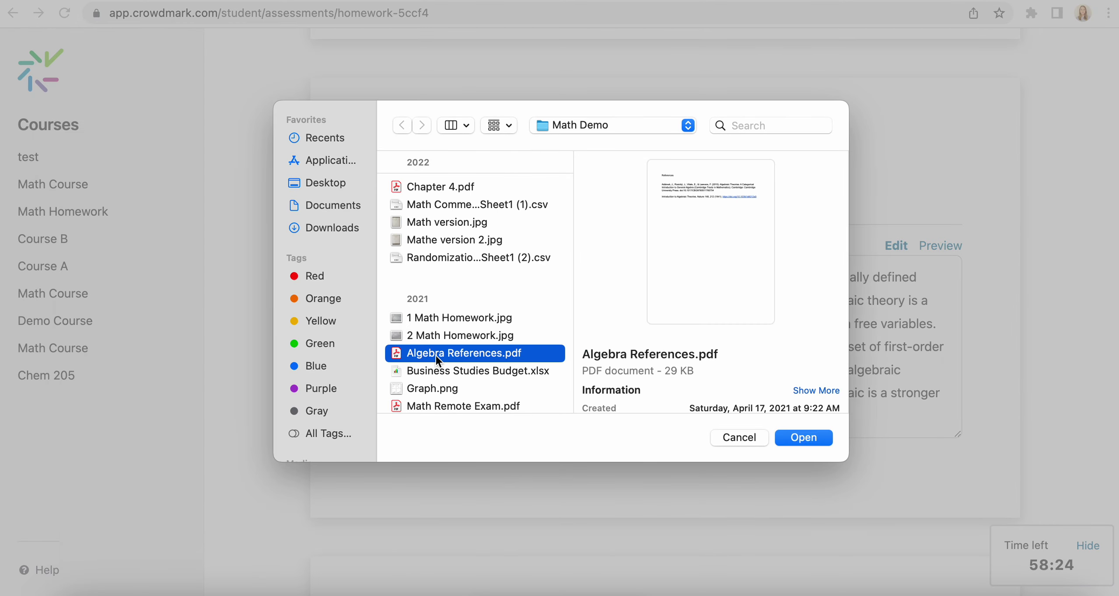
{"action": "left_click", "coordinate": [801, 437]}
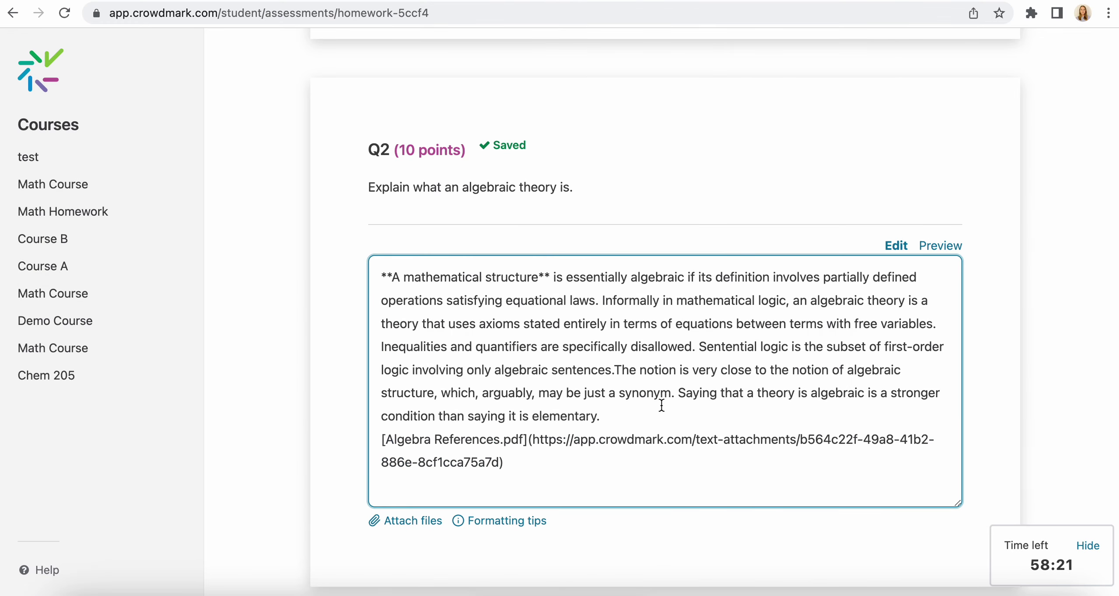
Step: Choose "the x-axis" as the Q3 multiple-choice answer
{"action": "scroll", "coordinate": [590, 452], "scroll_direction": "down", "scroll_amount": 3}
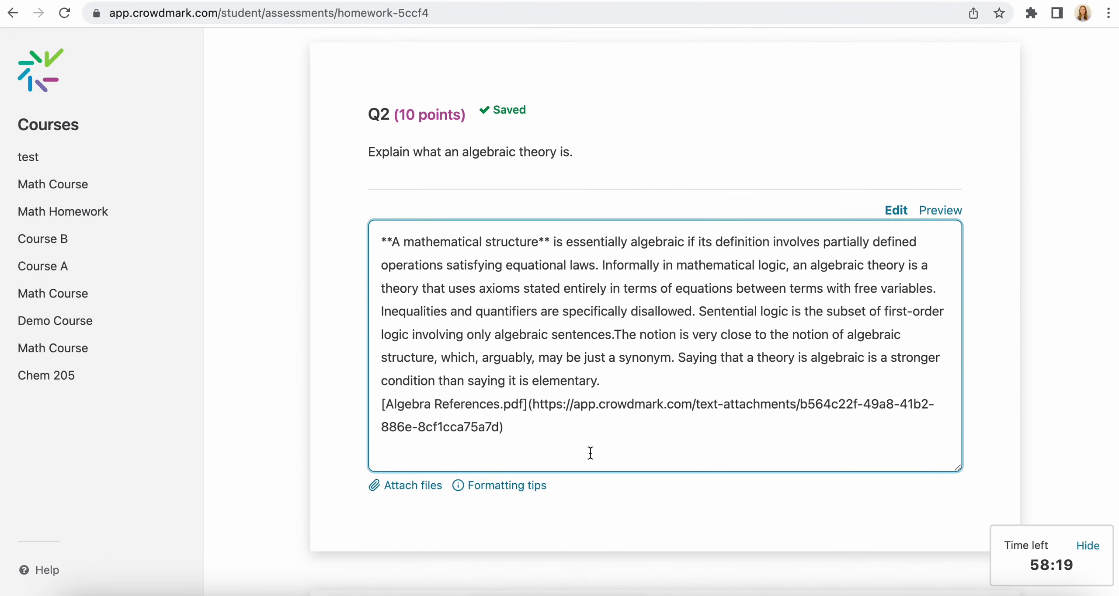
{"action": "scroll", "coordinate": [590, 453], "scroll_direction": "down", "scroll_amount": 10}
{"action": "scroll", "coordinate": [589, 451], "scroll_direction": "down", "scroll_amount": 2}
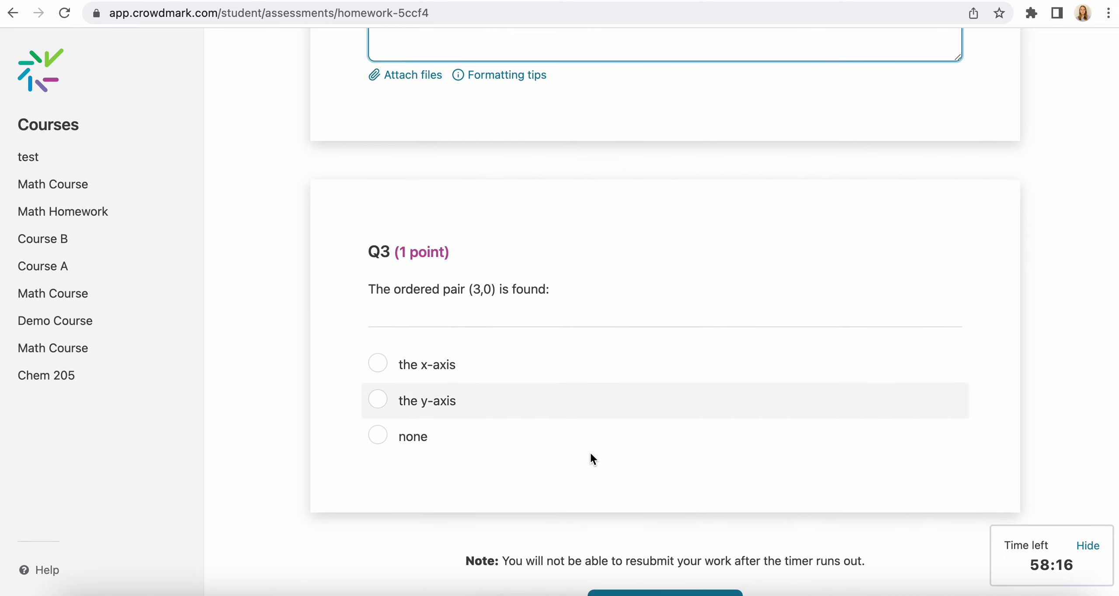
{"action": "left_click", "coordinate": [378, 366]}
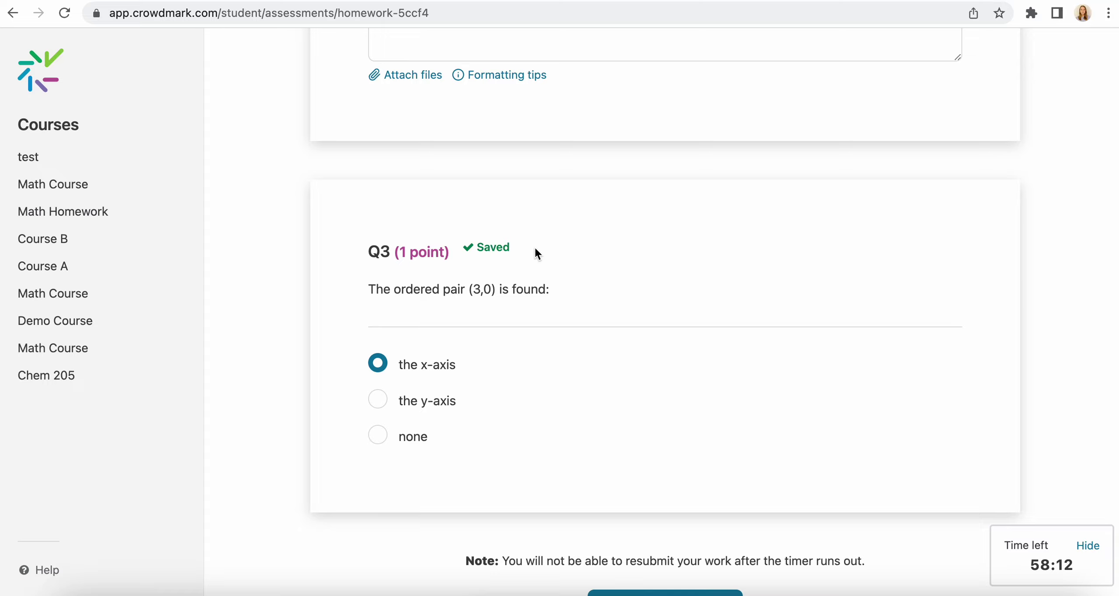
{"action": "scroll", "coordinate": [599, 256], "scroll_direction": "down", "scroll_amount": 3}
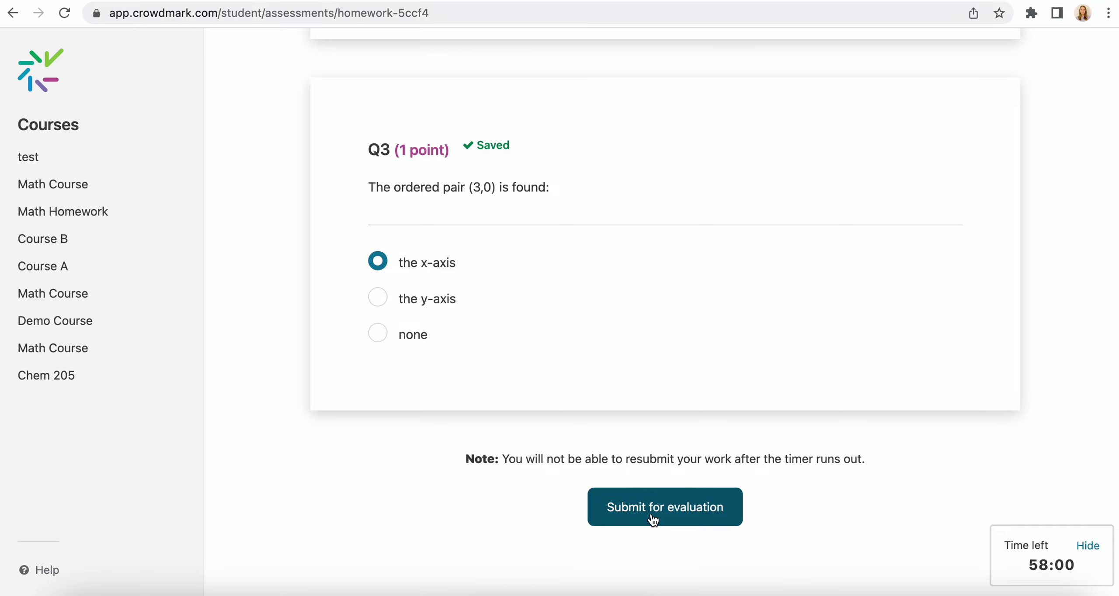
Step: Submit the Homework for evaluation and scroll up to review the locked answers
{"action": "left_click", "coordinate": [652, 517]}
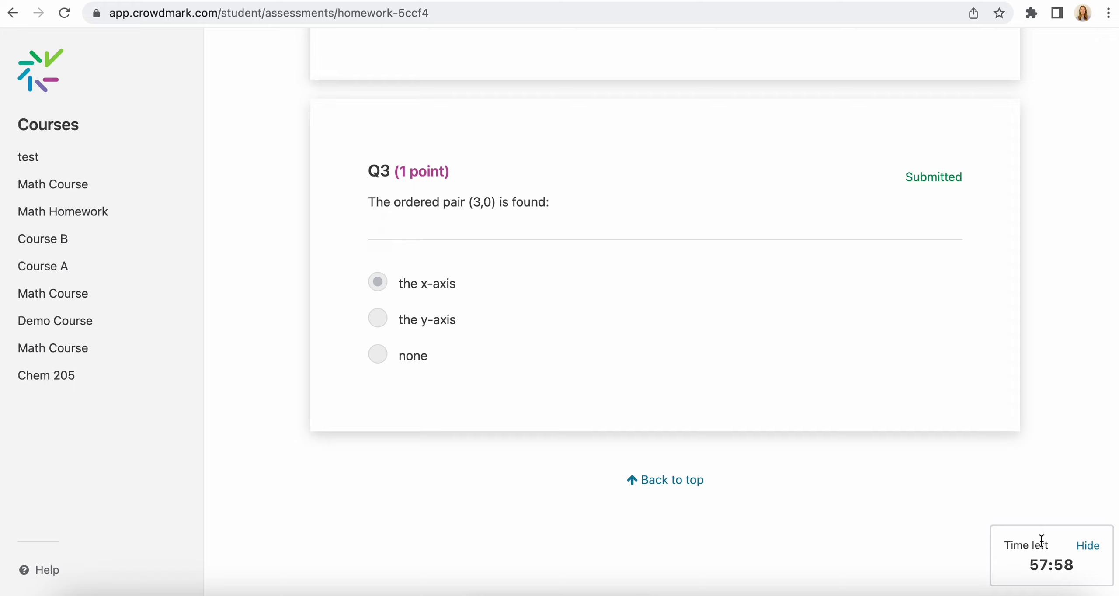
{"action": "scroll", "coordinate": [1042, 541], "scroll_direction": "up", "scroll_amount": 5}
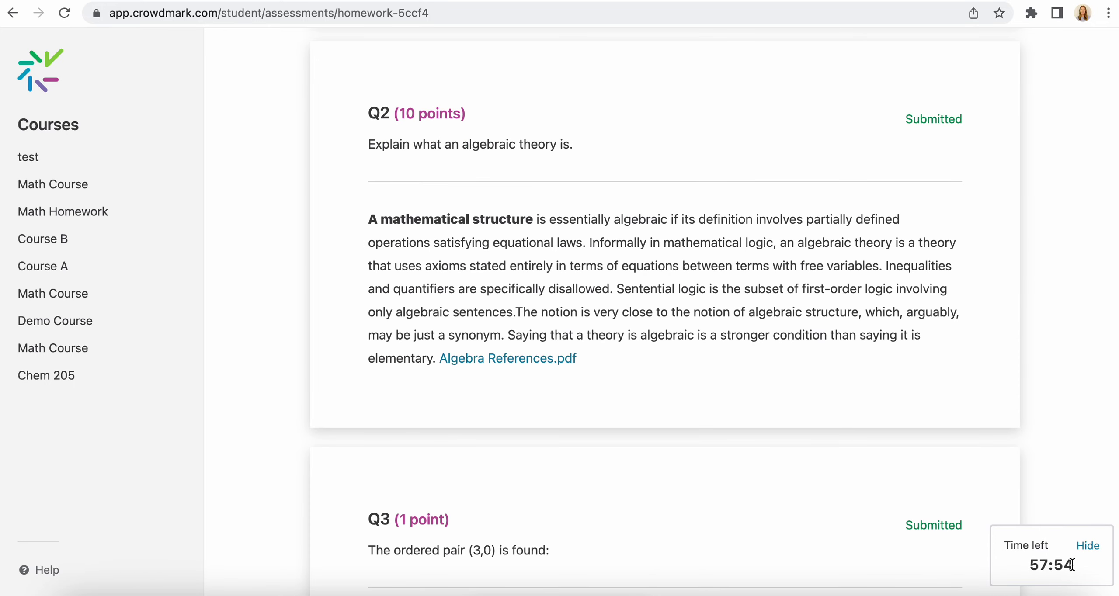
{"action": "scroll", "coordinate": [1028, 370], "scroll_direction": "up", "scroll_amount": 3}
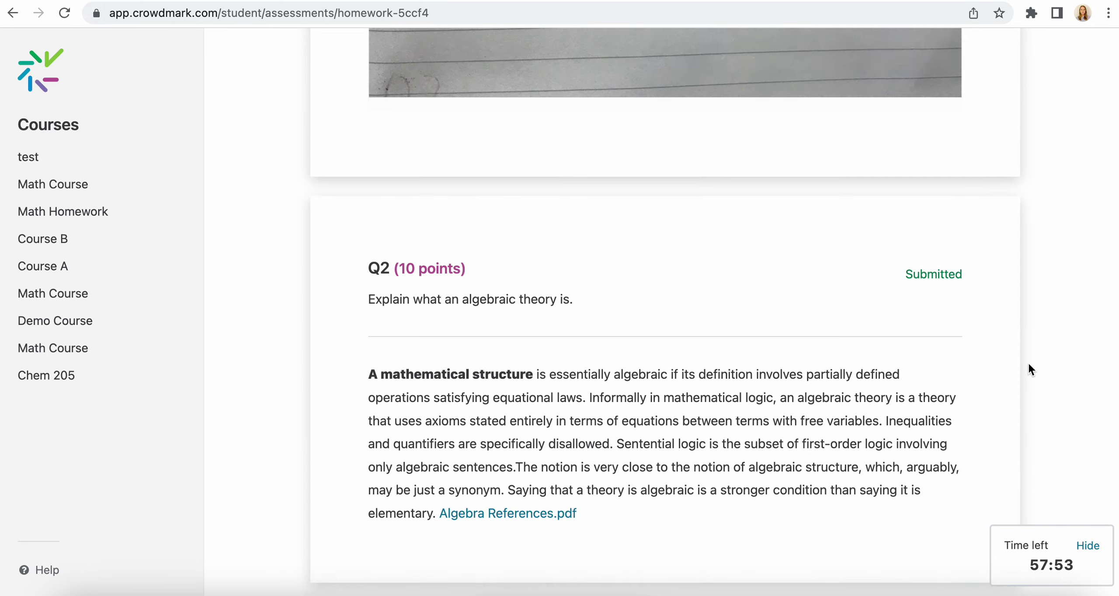
{"action": "key", "text": "super+r"}
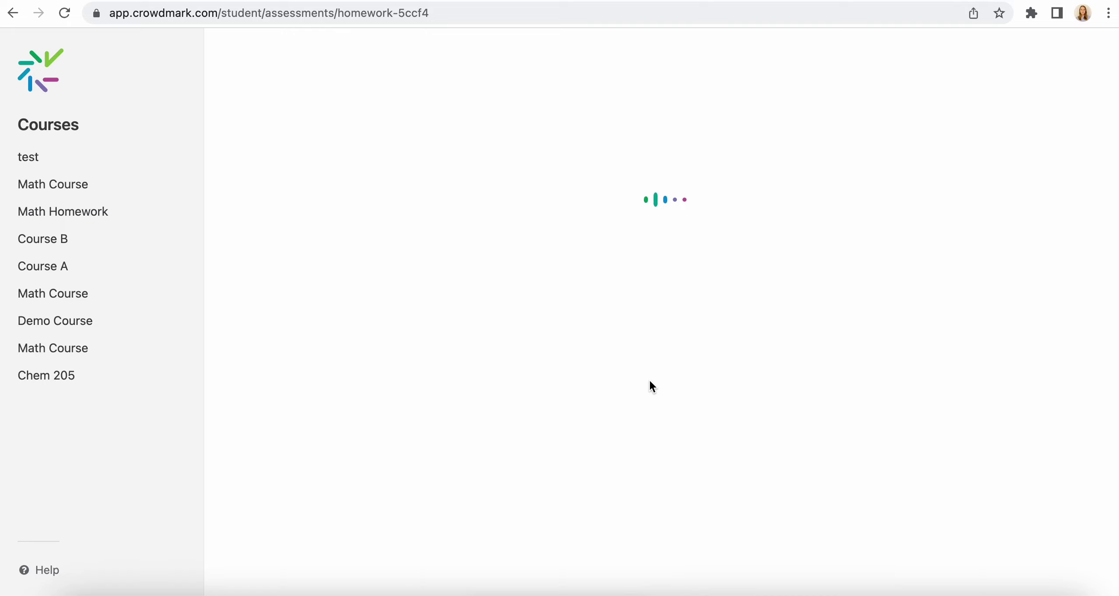
Step: Bring up the file chooser from the "+" add-page box beside the Q1 image
{"action": "scroll", "coordinate": [650, 386], "scroll_direction": "down", "scroll_amount": 4}
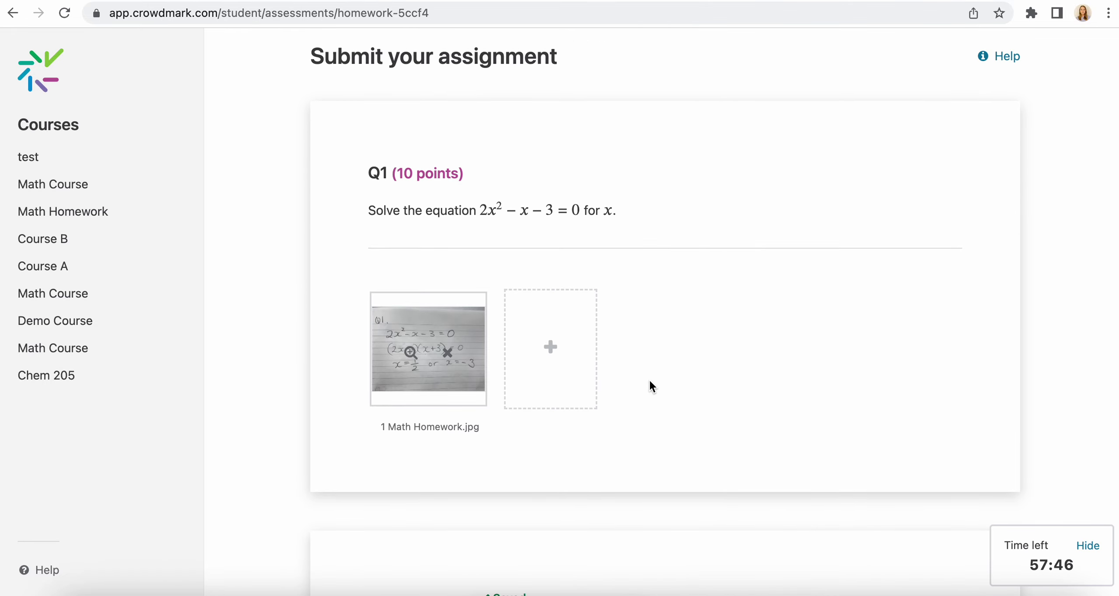
{"action": "left_click", "coordinate": [548, 348]}
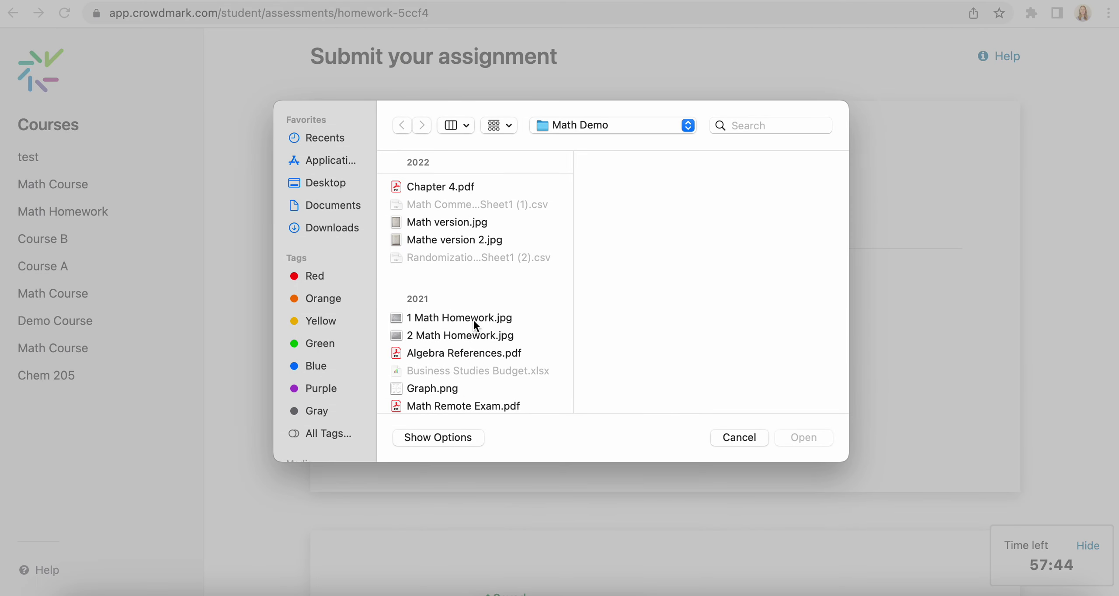